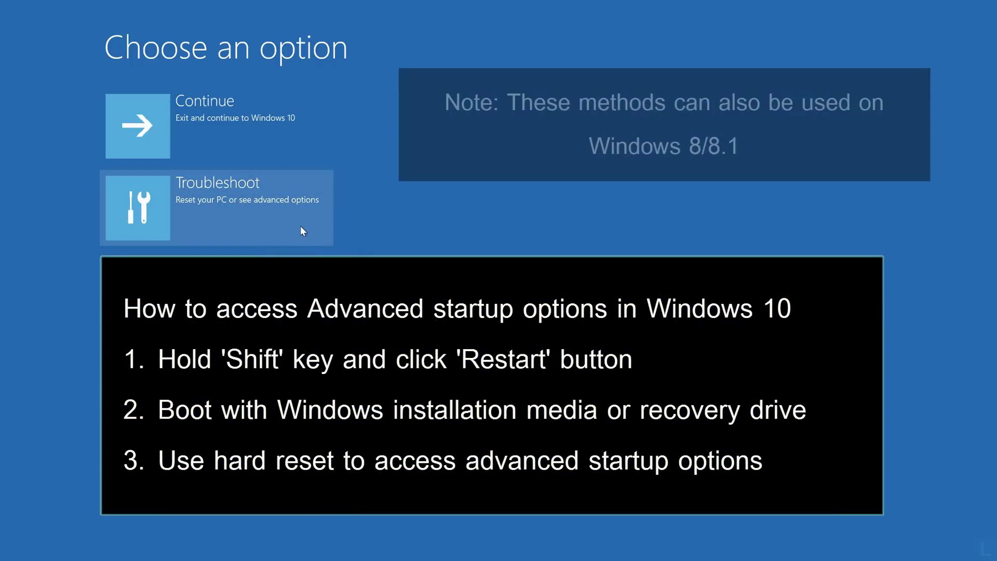
- Choose Troubleshoot, then Advanced options on the Choose an option recovery screen
left_click(301, 226)
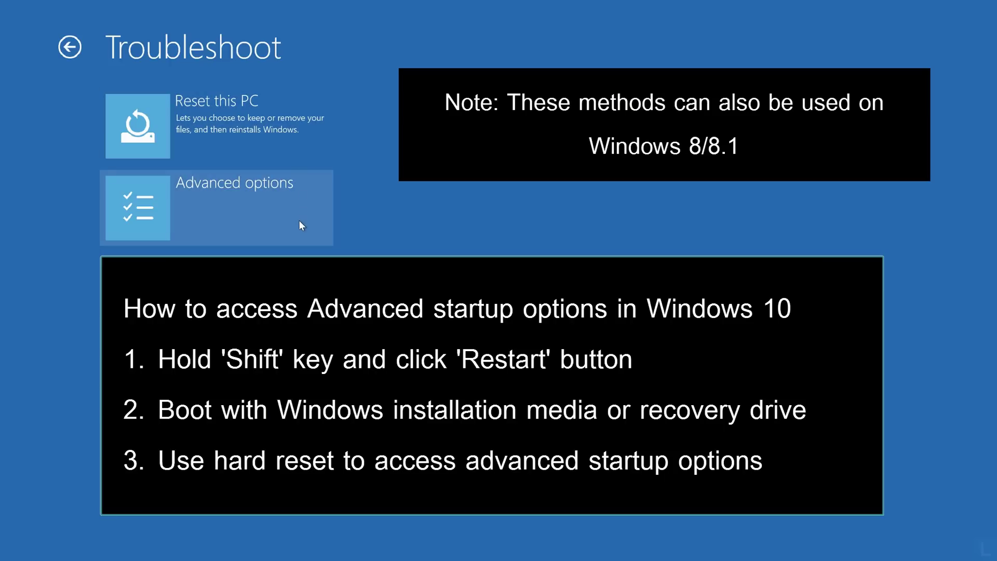
left_click(300, 227)
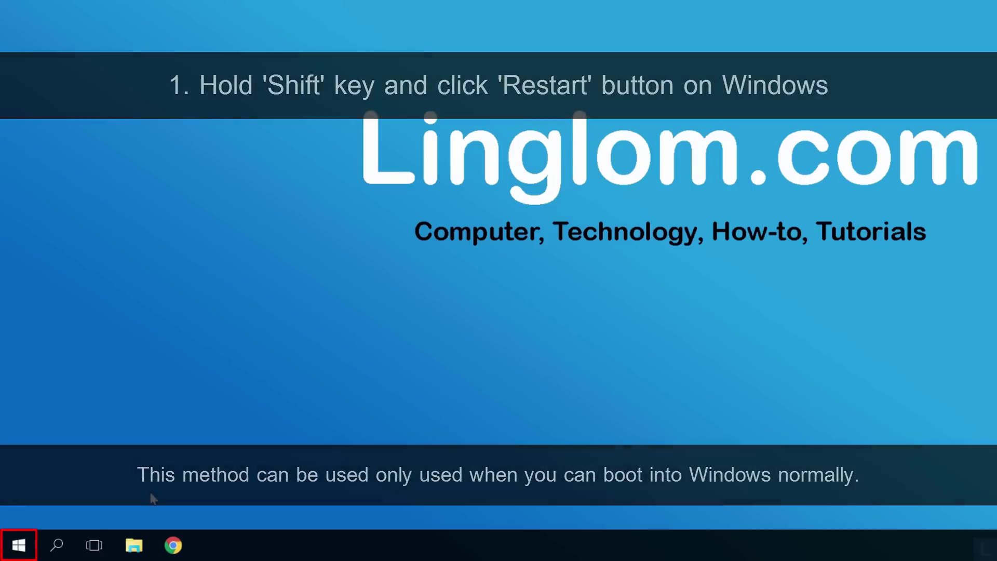
- Show the Start menu's Power choices while holding Shift so Restart boots to recovery
left_click(33, 546)
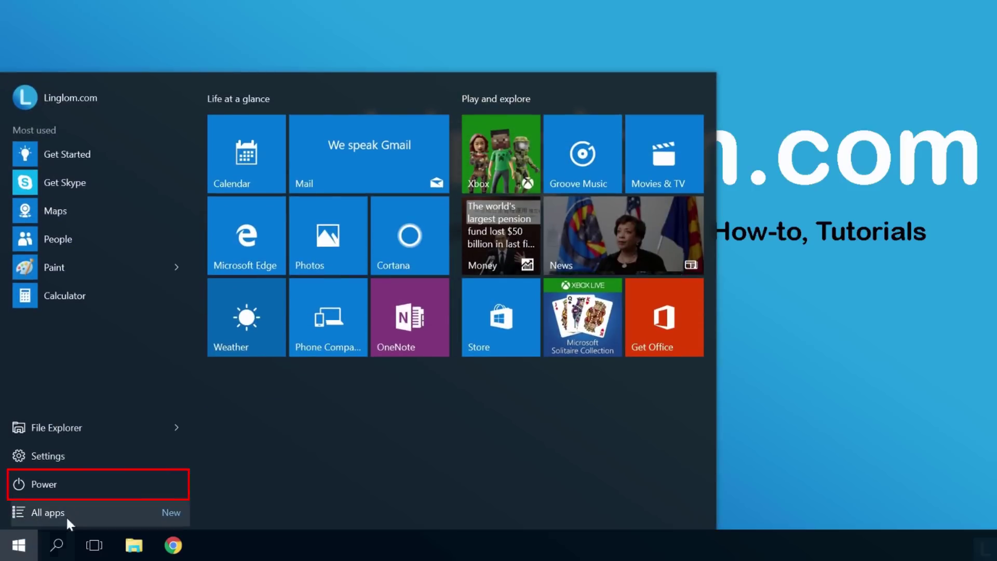
left_click(88, 483)
key("shift")
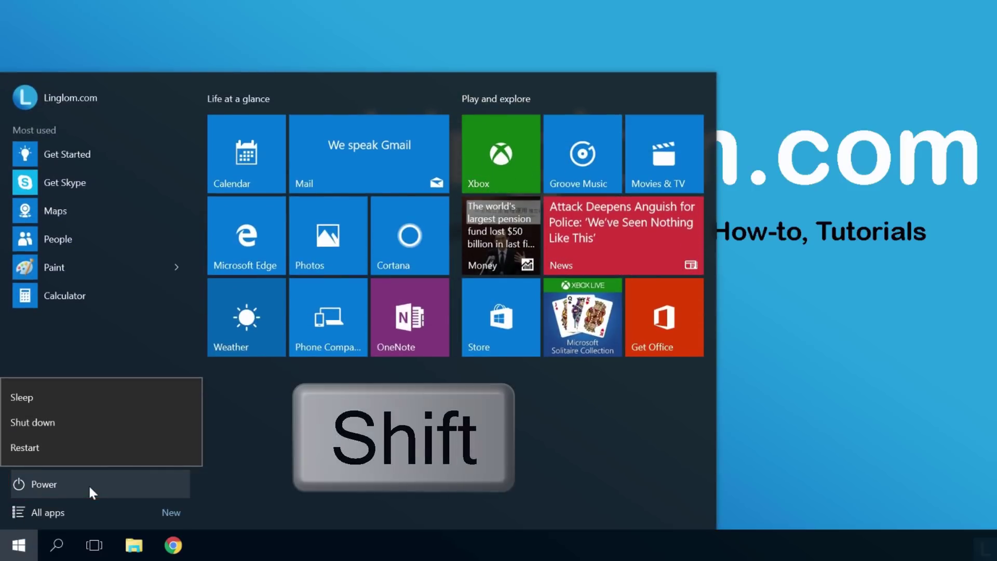
- Shift+Restart from Start and from the Ctrl+Alt+Del screen, then choose Troubleshoot in recovery
left_click(82, 446, "shift")
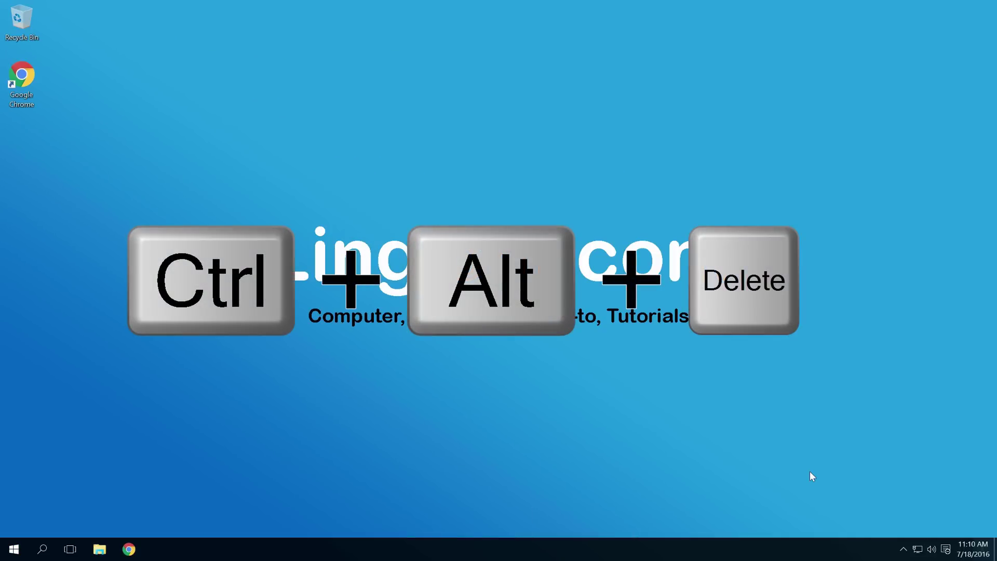
key("ctrl+alt+Delete")
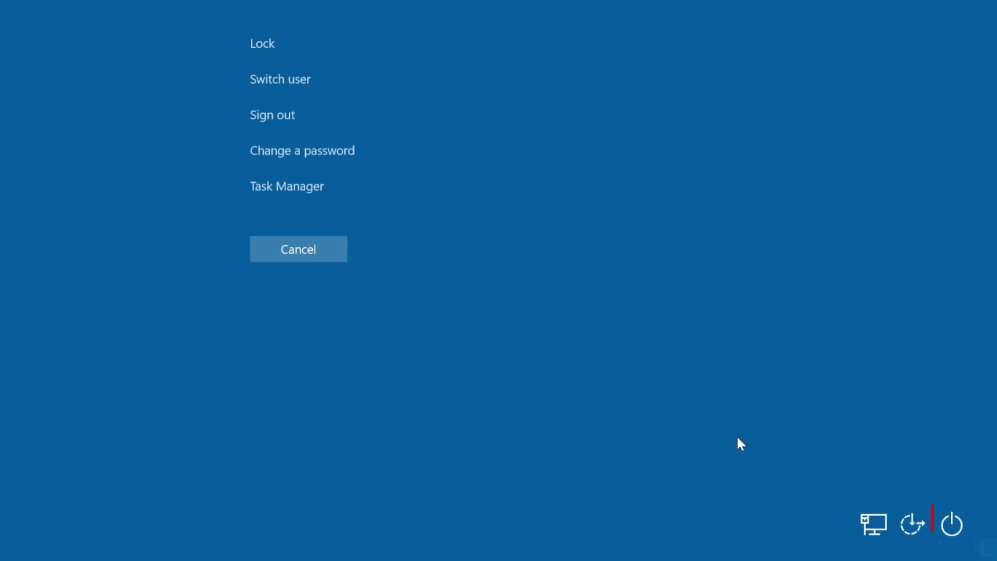
left_click(964, 531)
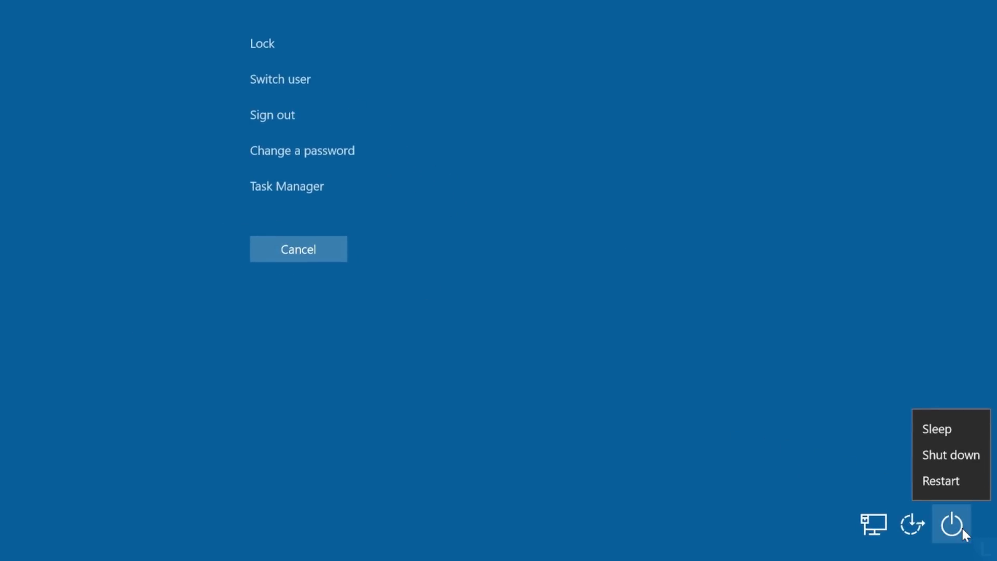
key("shift")
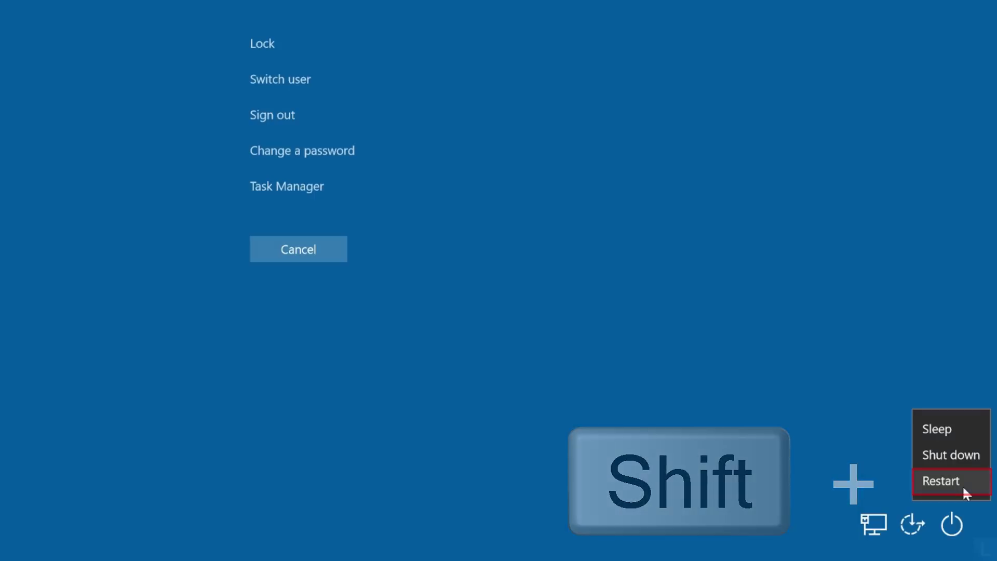
left_click(964, 486, "shift")
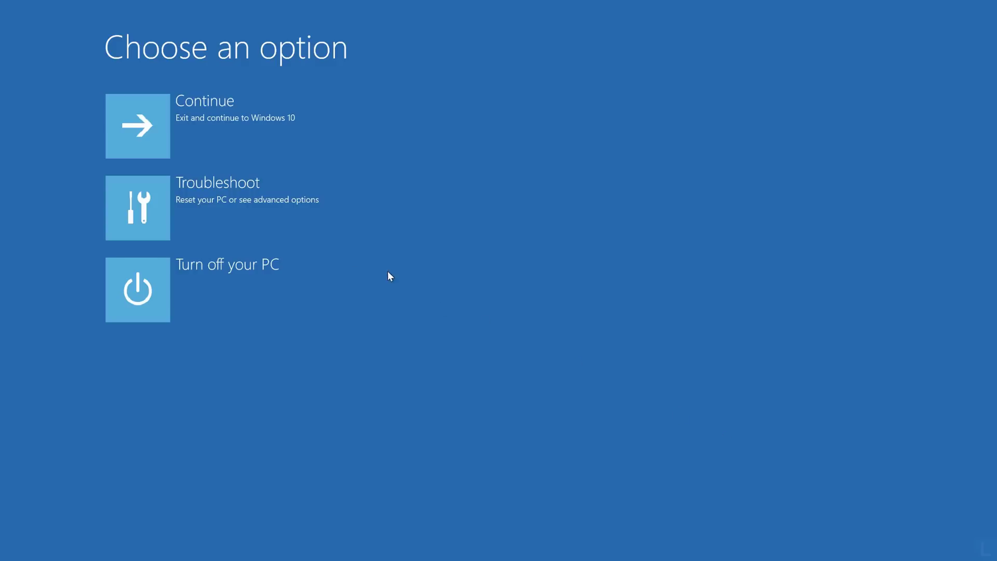
left_click(300, 225)
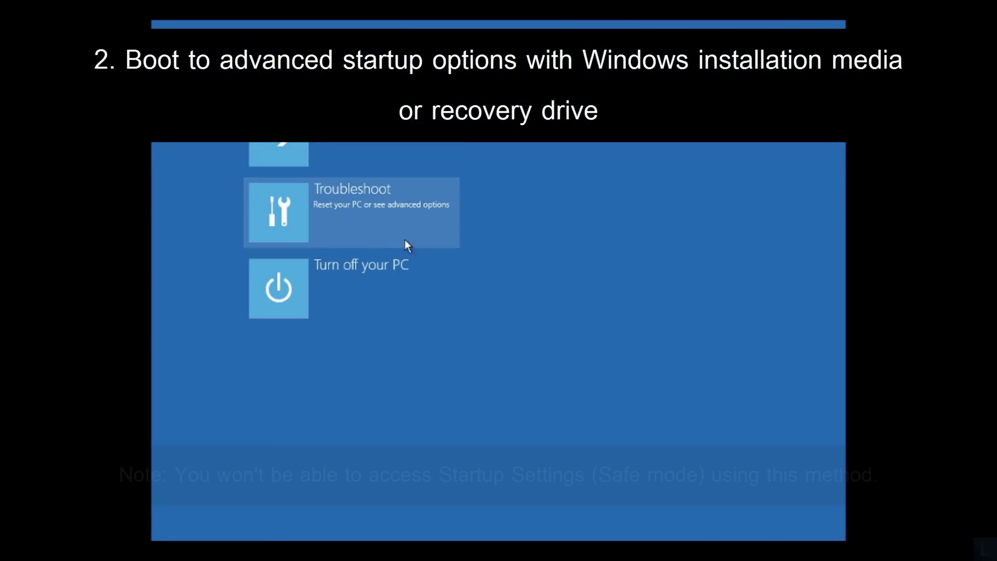
- Reach Advanced options, then pick the US keyboard layout after booting the recovery drive
left_click(412, 225)
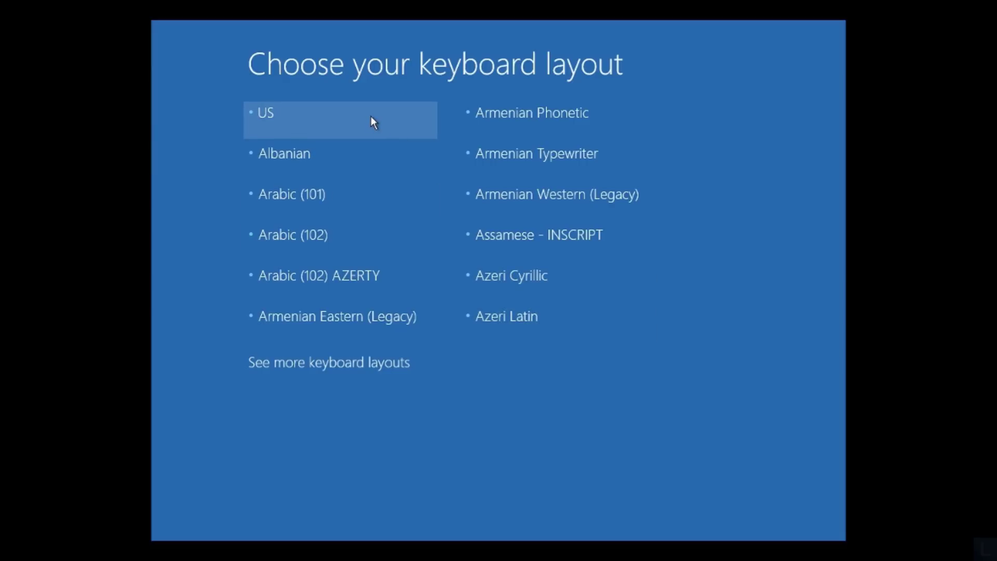
left_click(371, 115)
- Continue past Windows Setup's language page to Repair your computer, Troubleshoot and Advanced options
left_click(371, 116)
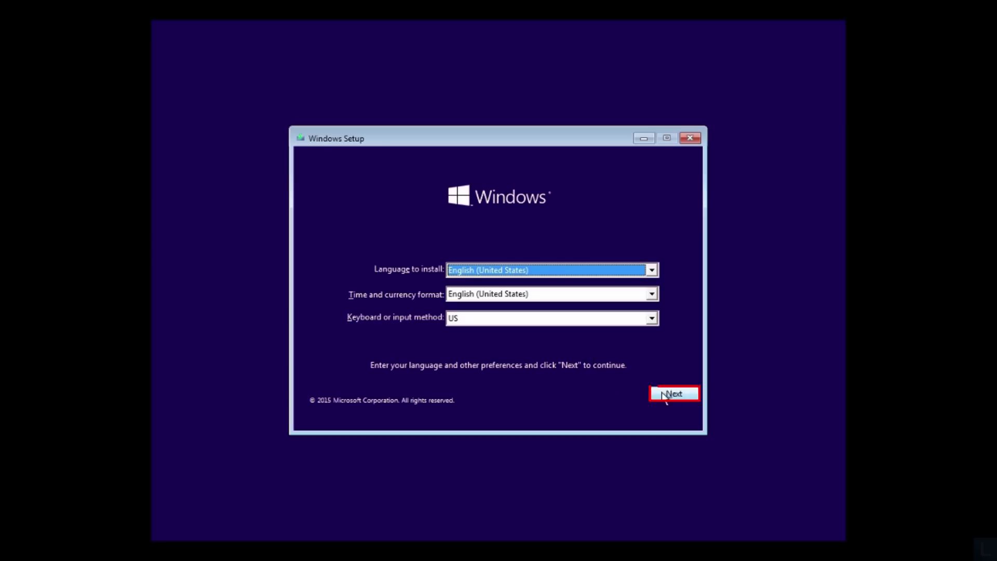
left_click(674, 394)
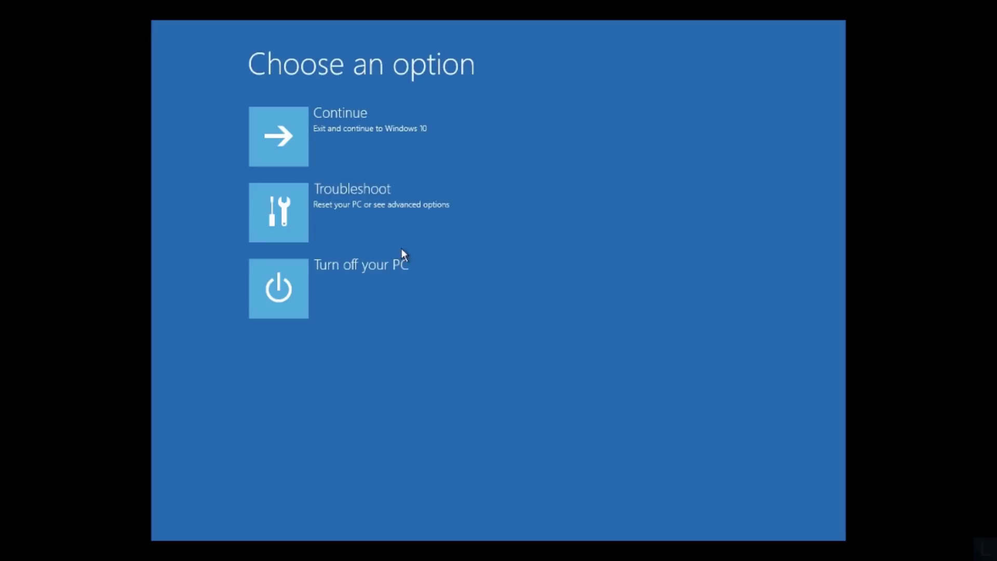
left_click(412, 225)
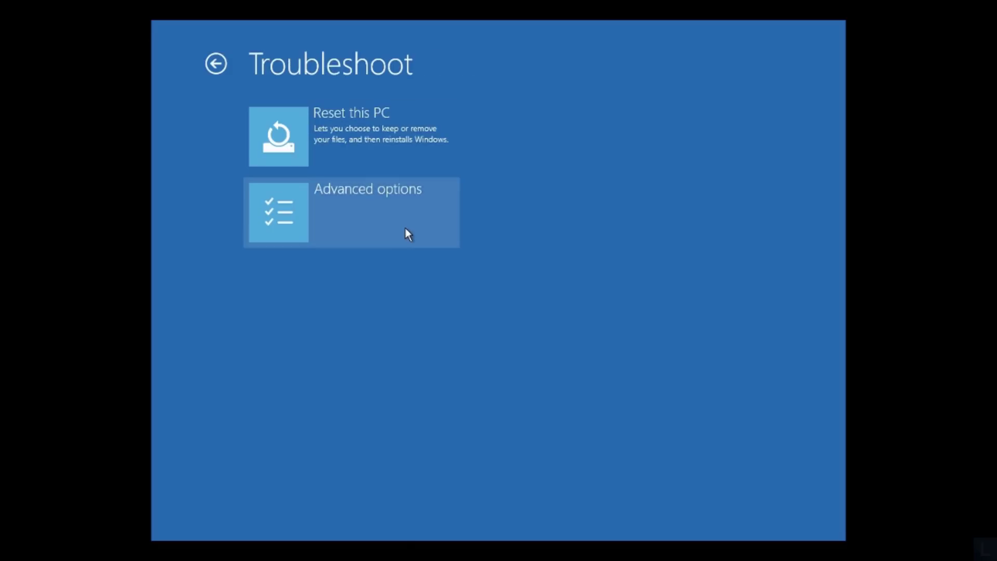
left_click(406, 229)
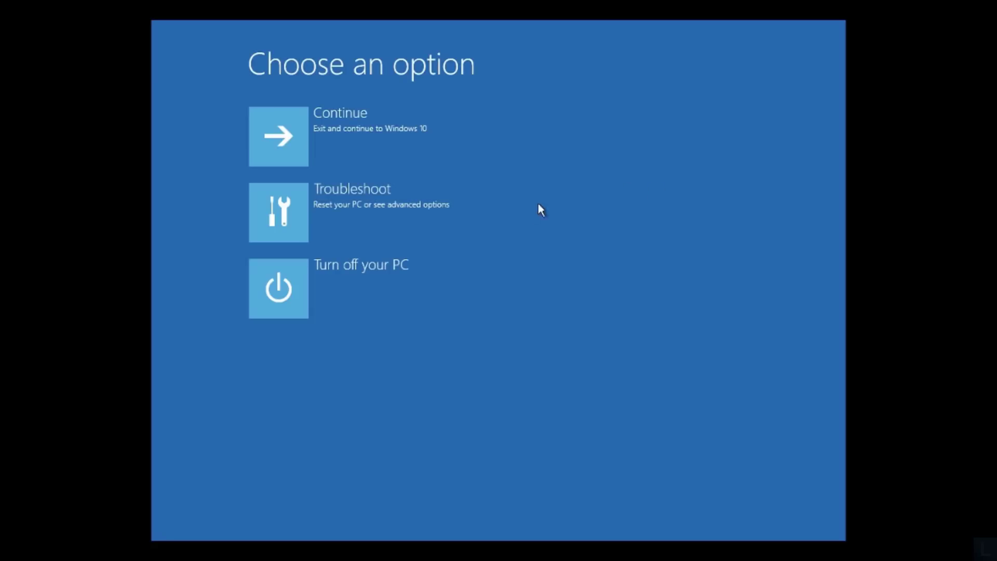
- Choose Troubleshoot, then Advanced options to list System Restore, Command Prompt and Startup Repair
left_click(424, 229)
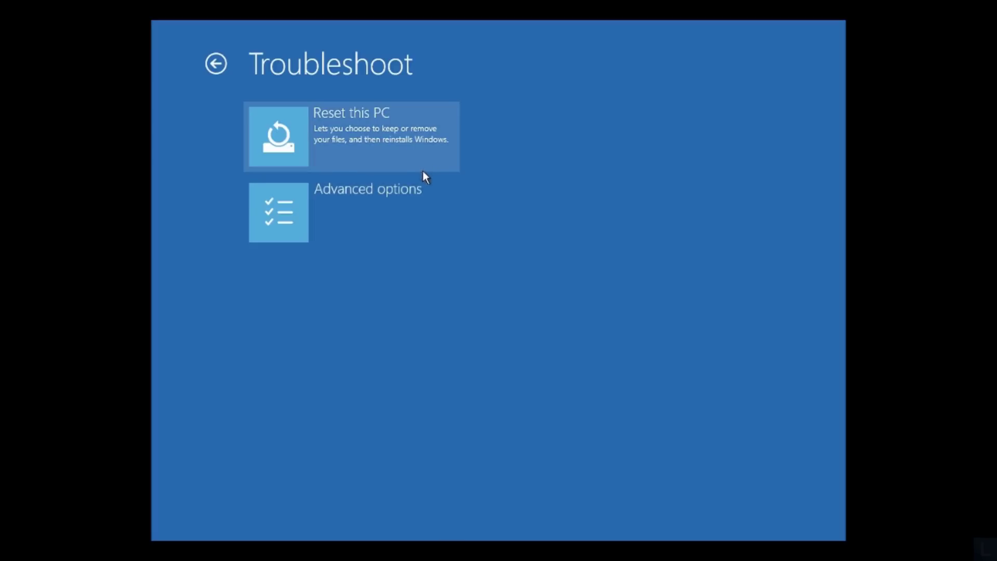
left_click(425, 227)
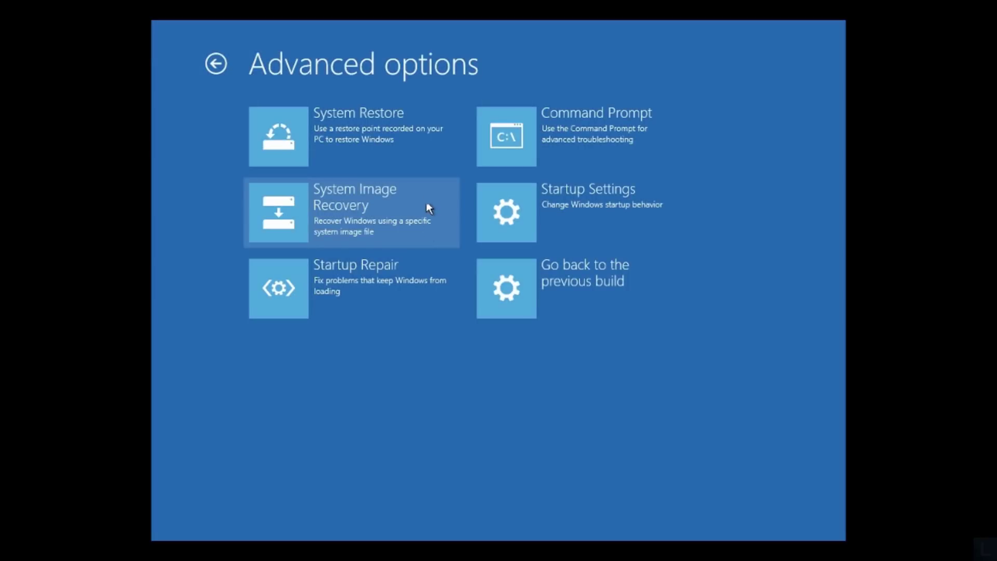